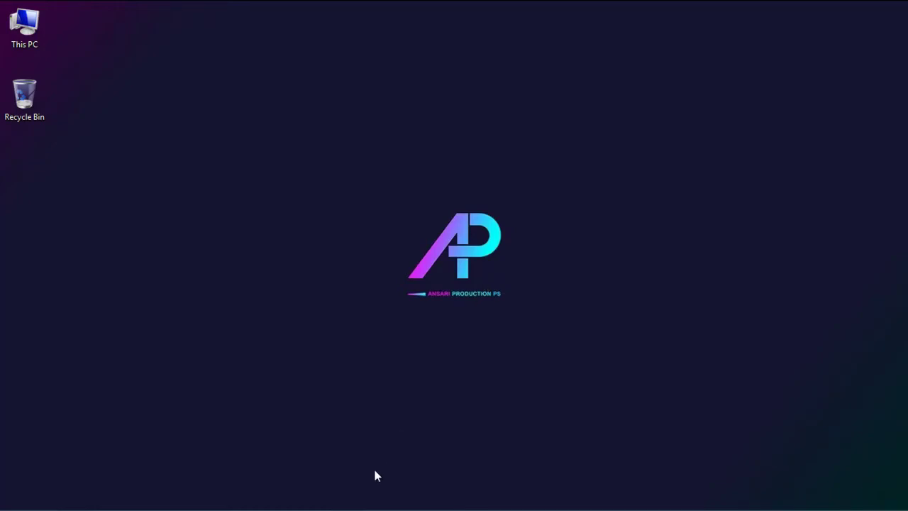
- Restore the Photoshop window showing FB_IMG_1609316623100.jpg from the taskbar
{"action": "mouse_move", "coordinate": [269, 508]}
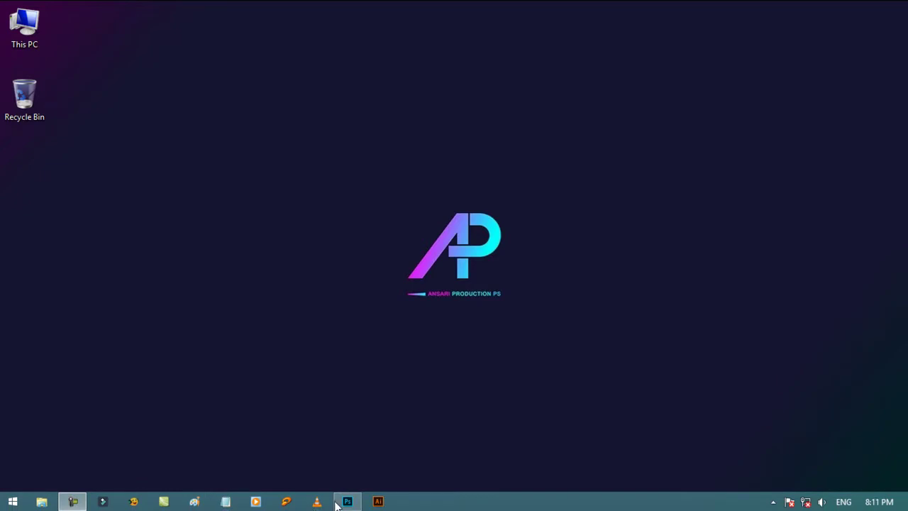
{"action": "left_click", "coordinate": [339, 503]}
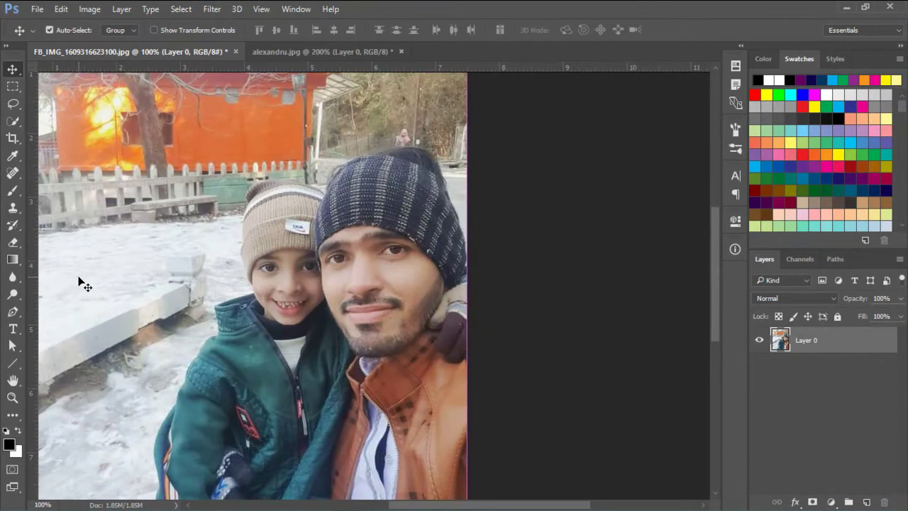
- Zoom out and set up the Blur tool at size 70, Normal mode, 100% strength
{"action": "scroll", "coordinate": [80, 282], "scroll_direction": "down", "scroll_amount": 2}
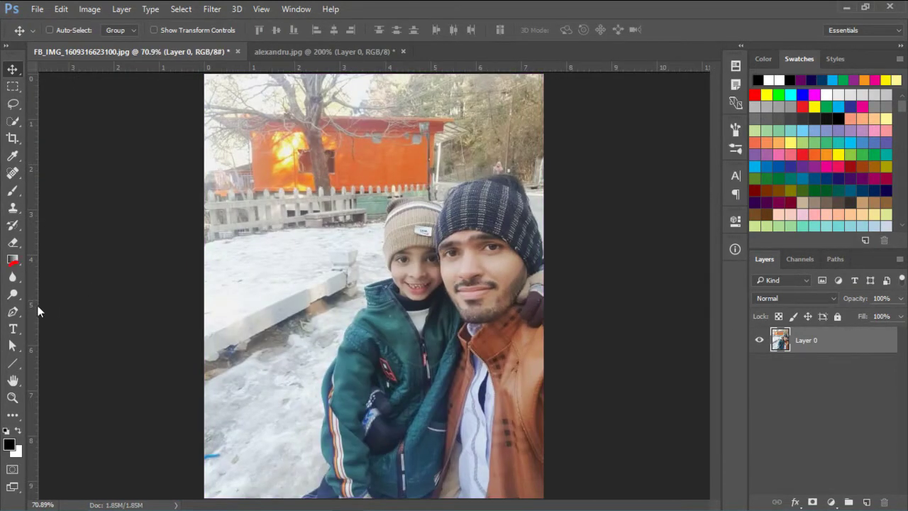
{"action": "left_click", "coordinate": [13, 280]}
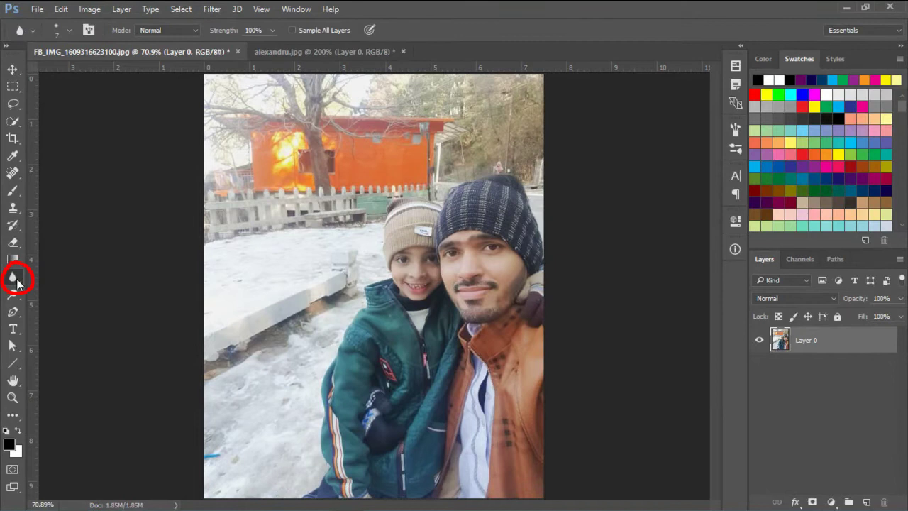
{"action": "key", "text": "bracketright"}
{"action": "key", "text": "bracketright"}
{"action": "key", "text": "bracketright"}
{"action": "key", "text": "bracketright"}
{"action": "key", "text": "bracketright"}
{"action": "key", "text": "bracketright"}
{"action": "key", "text": "bracketright"}
{"action": "key", "text": "bracketright"}
{"action": "key", "text": "bracketright"}
{"action": "key", "text": "bracketright"}
{"action": "key", "text": "bracketright"}
{"action": "key", "text": "bracketright"}
{"action": "key", "text": "bracketright"}
{"action": "left_click", "coordinate": [185, 30]}
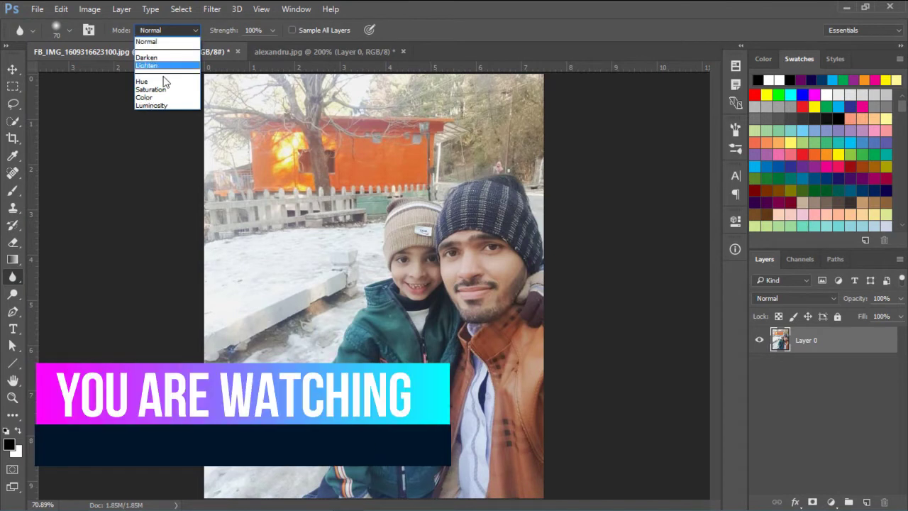
{"action": "left_click", "coordinate": [147, 42]}
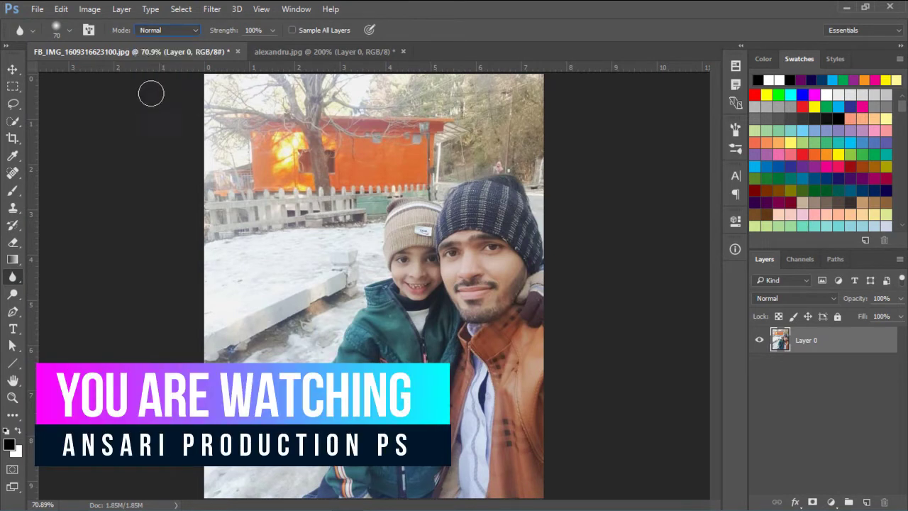
{"action": "left_click", "coordinate": [273, 30]}
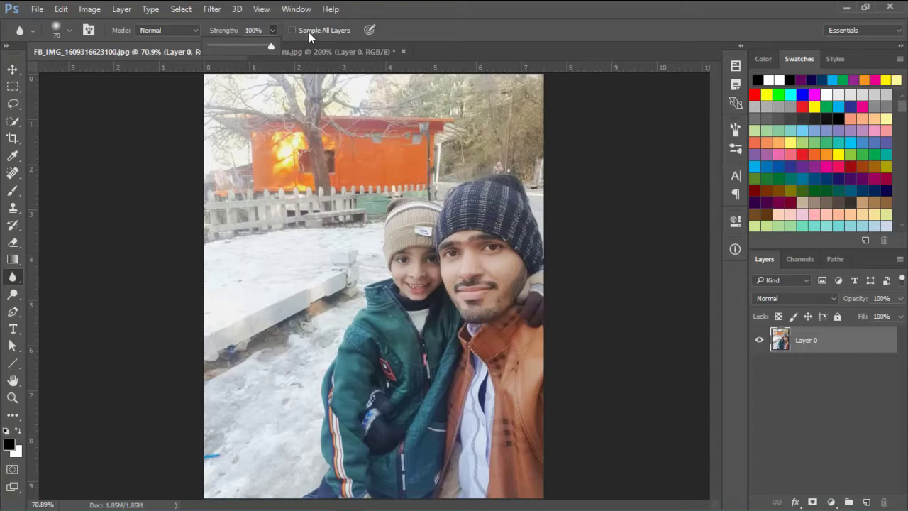
{"action": "left_click", "coordinate": [404, 35]}
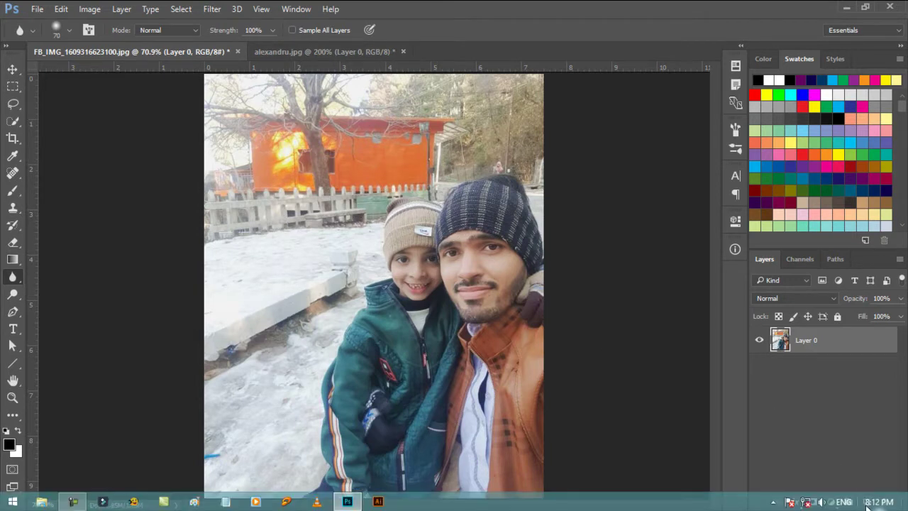
- On a new Layer 1, blur the man's and boy's faces with a 175-pixel, sample-all-layers brush
{"action": "left_click", "coordinate": [866, 501]}
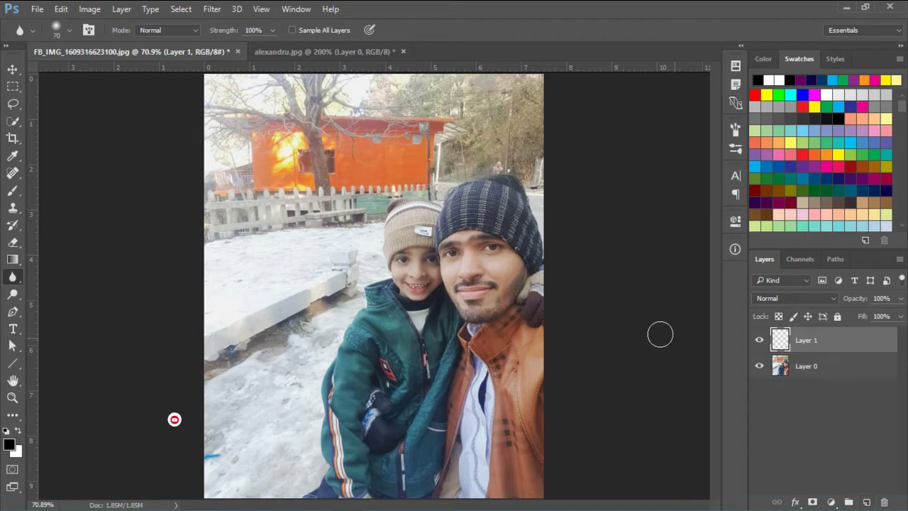
{"action": "left_click", "coordinate": [292, 30]}
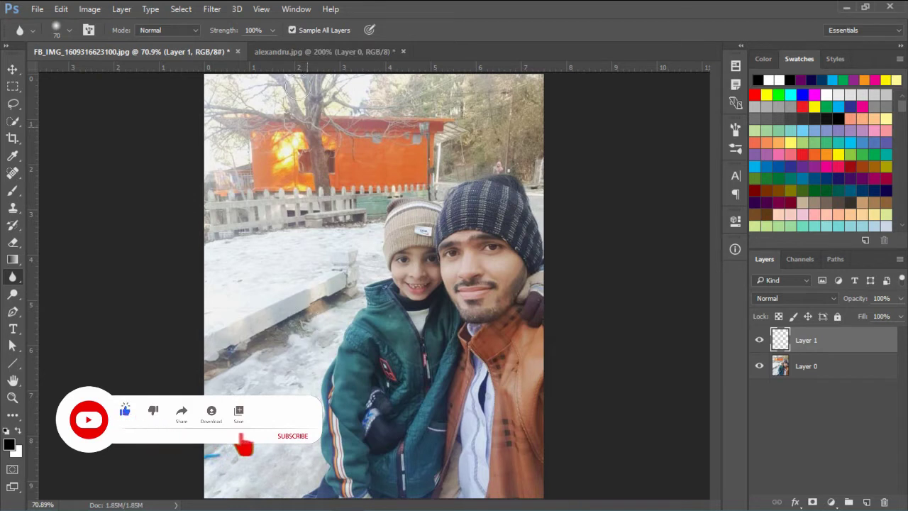
{"action": "left_click", "coordinate": [292, 29]}
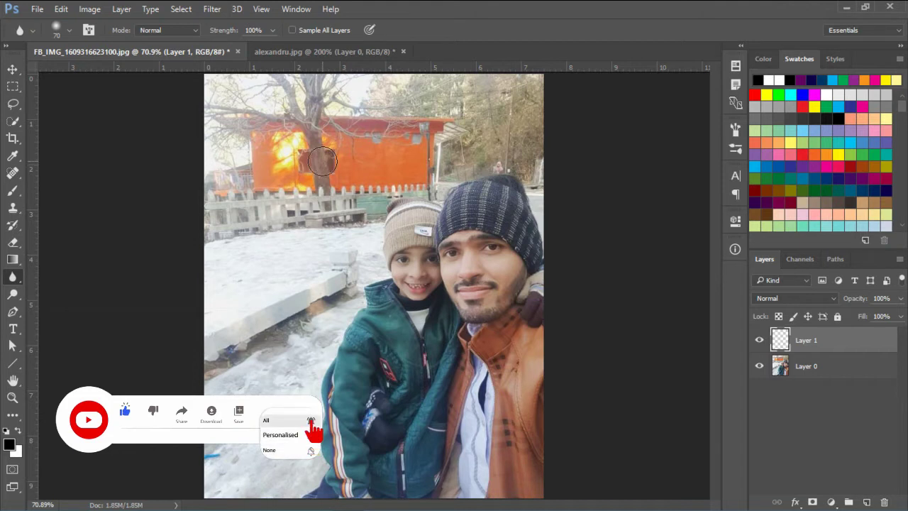
{"action": "key", "text": "bracketright"}
{"action": "key", "text": "bracketright"}
{"action": "key", "text": "bracketright"}
{"action": "key", "text": "bracketright"}
{"action": "key", "text": "bracketright"}
{"action": "key", "text": "bracketright"}
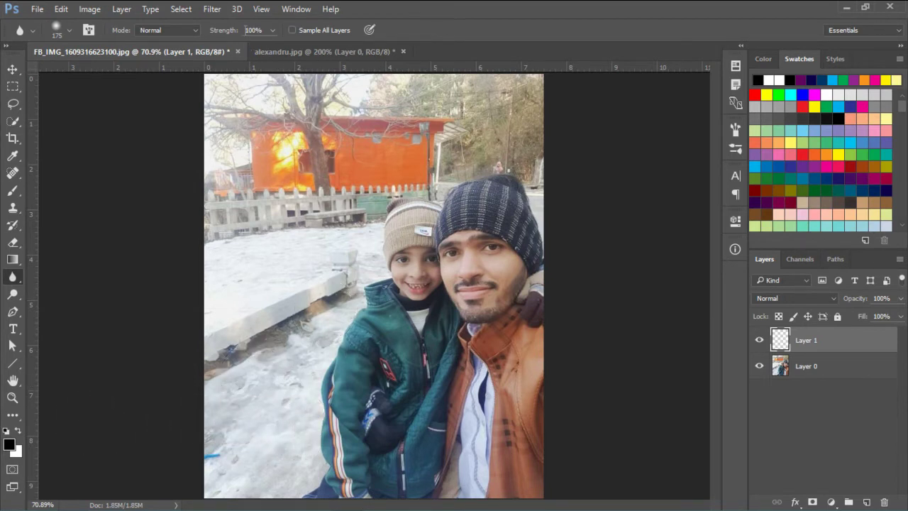
{"action": "left_click", "coordinate": [293, 30]}
{"action": "mouse_move", "coordinate": [481, 253]}
{"action": "left_mouse_down"}
{"action": "mouse_move", "coordinate": [451, 297]}
{"action": "mouse_move", "coordinate": [485, 249]}
{"action": "mouse_move", "coordinate": [456, 305]}
{"action": "mouse_move", "coordinate": [461, 243]}
{"action": "mouse_move", "coordinate": [471, 302]}
{"action": "mouse_move", "coordinate": [451, 239]}
{"action": "mouse_move", "coordinate": [504, 311]}
{"action": "mouse_move", "coordinate": [452, 292]}
{"action": "mouse_move", "coordinate": [512, 260]}
{"action": "mouse_move", "coordinate": [444, 273]}
{"action": "mouse_move", "coordinate": [485, 237]}
{"action": "mouse_move", "coordinate": [456, 322]}
{"action": "mouse_move", "coordinate": [481, 245]}
{"action": "mouse_move", "coordinate": [455, 321]}
{"action": "mouse_move", "coordinate": [511, 279]}
{"action": "mouse_move", "coordinate": [469, 326]}
{"action": "mouse_move", "coordinate": [497, 253]}
{"action": "mouse_move", "coordinate": [472, 311]}
{"action": "mouse_move", "coordinate": [467, 222]}
{"action": "mouse_move", "coordinate": [488, 297]}
{"action": "mouse_move", "coordinate": [400, 253]}
{"action": "mouse_move", "coordinate": [396, 288]}
{"action": "mouse_move", "coordinate": [413, 253]}
{"action": "mouse_move", "coordinate": [401, 297]}
{"action": "mouse_move", "coordinate": [392, 239]}
{"action": "mouse_move", "coordinate": [374, 261]}
{"action": "mouse_move", "coordinate": [390, 277]}
{"action": "mouse_move", "coordinate": [382, 236]}
{"action": "mouse_move", "coordinate": [407, 264]}
{"action": "mouse_move", "coordinate": [395, 310]}
{"action": "left_mouse_up"}
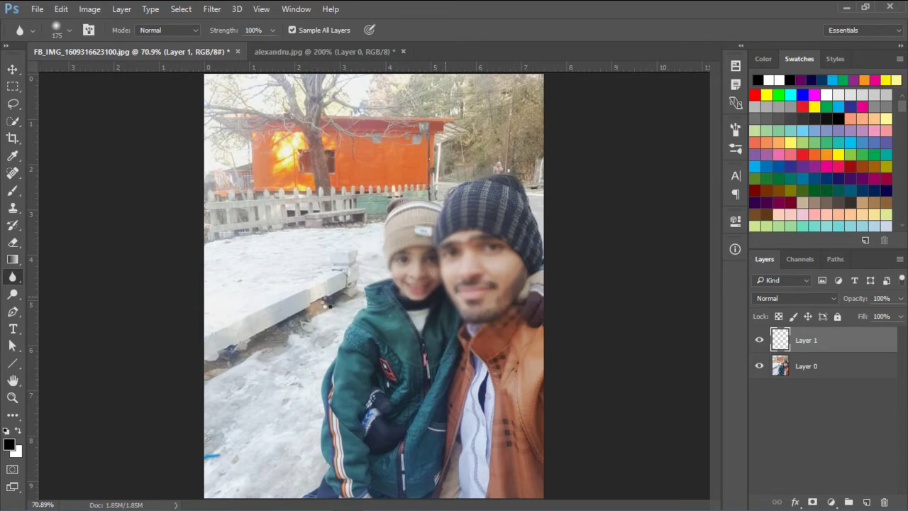
{"action": "left_click_drag", "start_coordinate": [328, 302], "coordinate": [441, 289]}
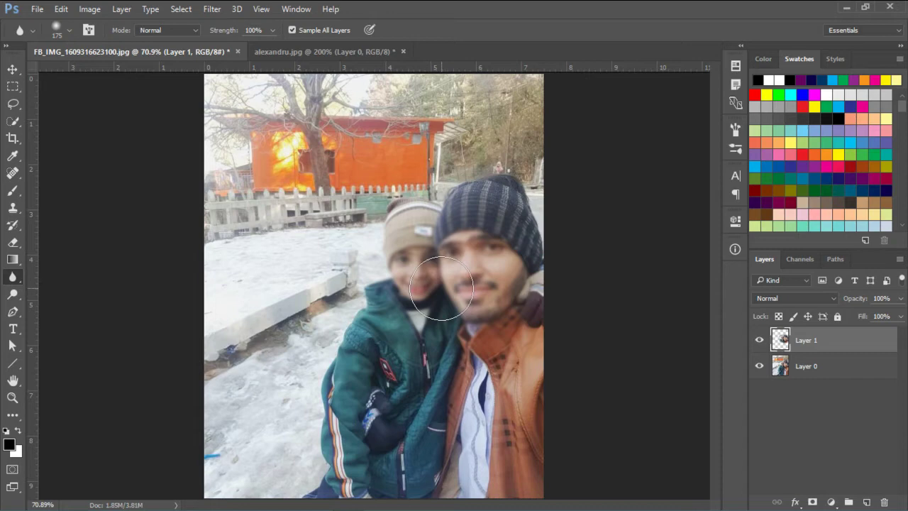
- Toggle the photo and blur layers' visibility to compare the blurred faces
{"action": "left_click", "coordinate": [758, 367]}
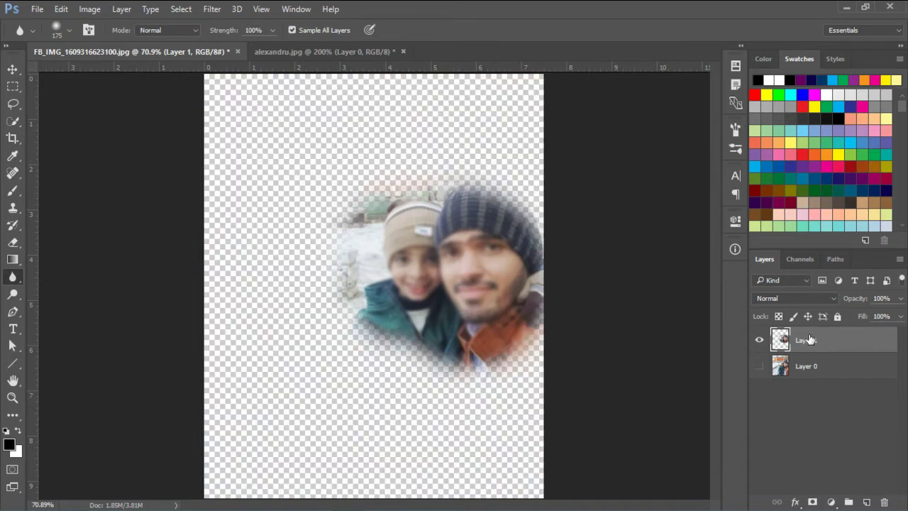
{"action": "left_click", "coordinate": [759, 366]}
{"action": "left_click", "coordinate": [759, 340]}
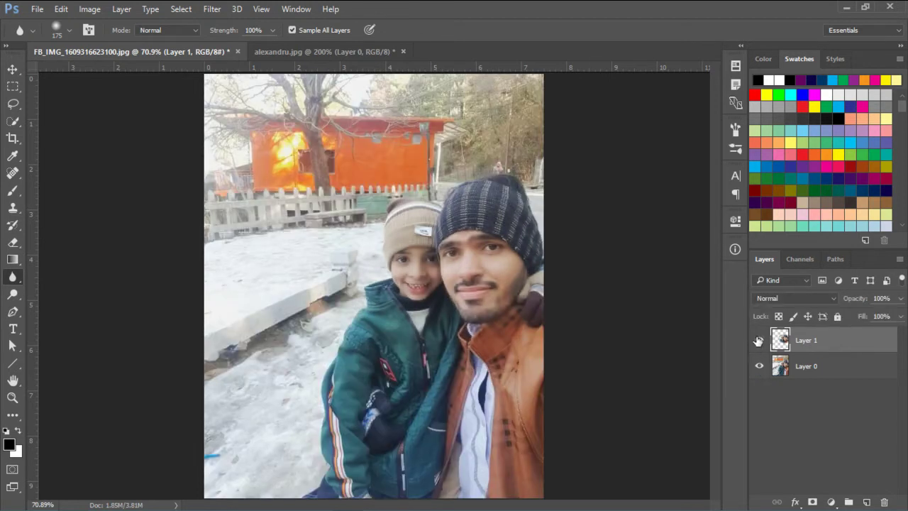
{"action": "left_click", "coordinate": [759, 340]}
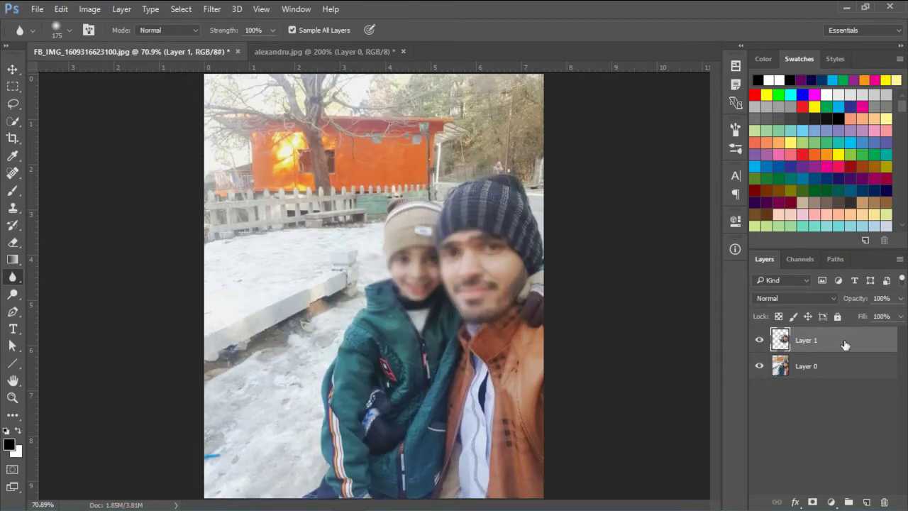
- Delete the blurred-faces layer, add a fresh layer, and blur the orange house's bright spot
{"action": "left_click_drag", "start_coordinate": [844, 344], "coordinate": [884, 501]}
{"action": "left_click", "coordinate": [866, 502]}
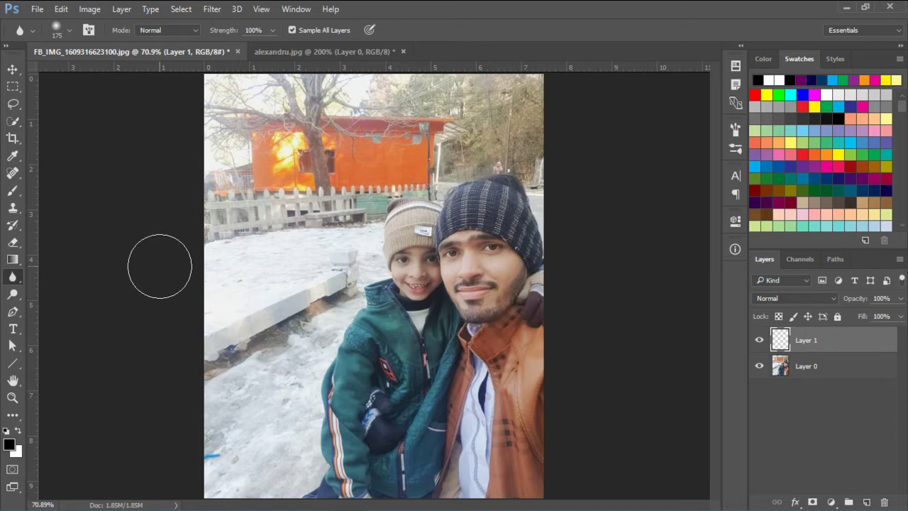
{"action": "mouse_move", "coordinate": [275, 183]}
{"action": "left_mouse_down"}
{"action": "mouse_move", "coordinate": [254, 183]}
{"action": "mouse_move", "coordinate": [294, 154]}
{"action": "mouse_move", "coordinate": [462, 144]}
{"action": "mouse_move", "coordinate": [417, 135]}
{"action": "mouse_move", "coordinate": [433, 131]}
{"action": "left_mouse_up"}
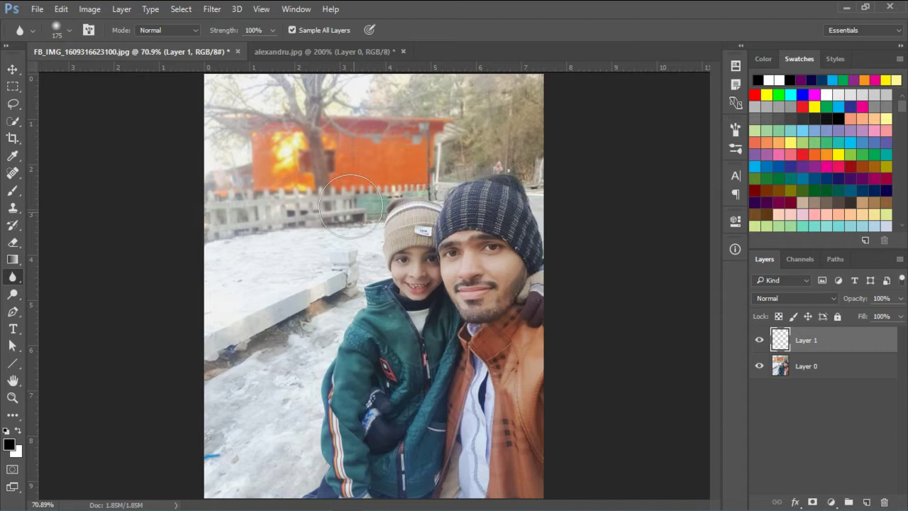
- Switch to the Move tool and browse the Filter > Blur submenu
{"action": "key", "text": "v"}
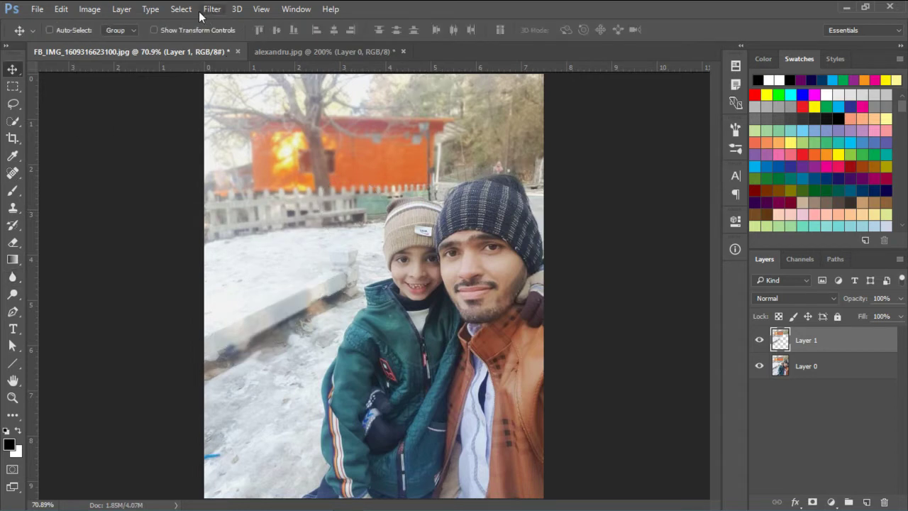
{"action": "left_click", "coordinate": [213, 10]}
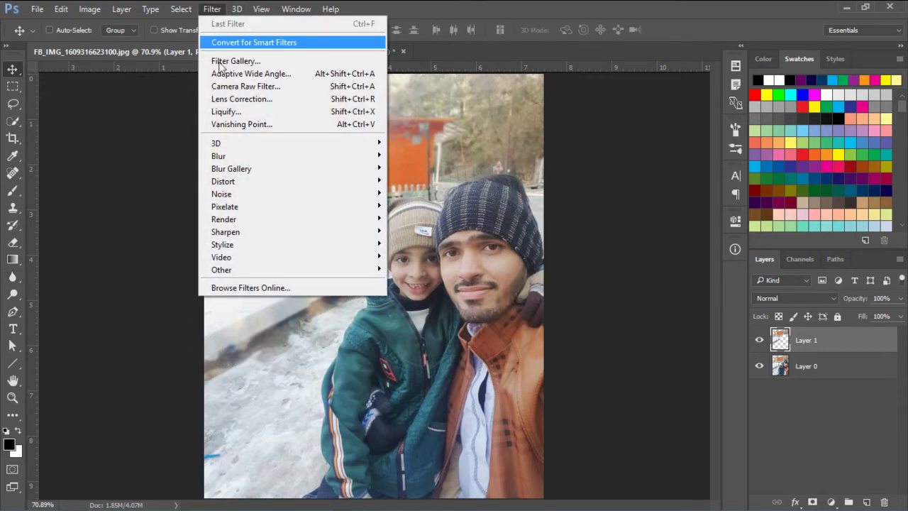
{"action": "mouse_move", "coordinate": [291, 148]}
{"action": "mouse_move", "coordinate": [272, 160]}
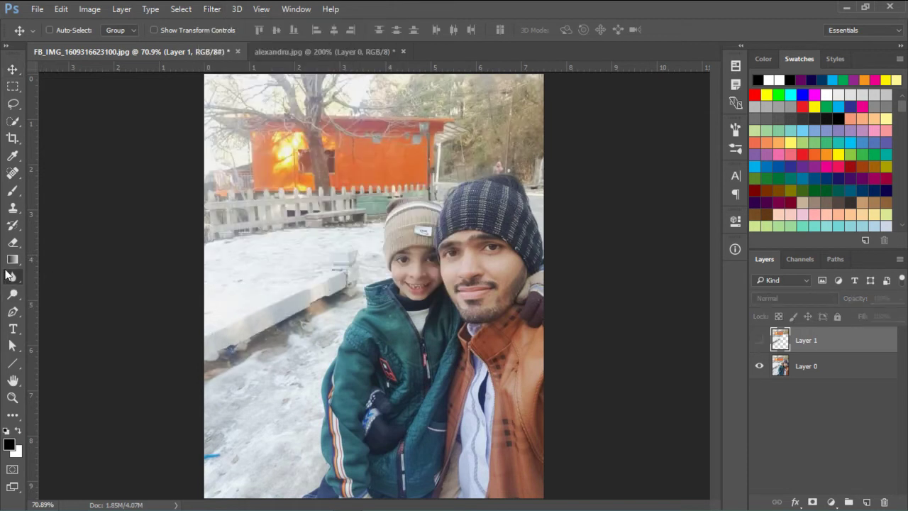
- Choose the Sharpen tool, dismiss the hidden-layer error, and target the original photo layer
{"action": "left_click", "coordinate": [10, 275]}
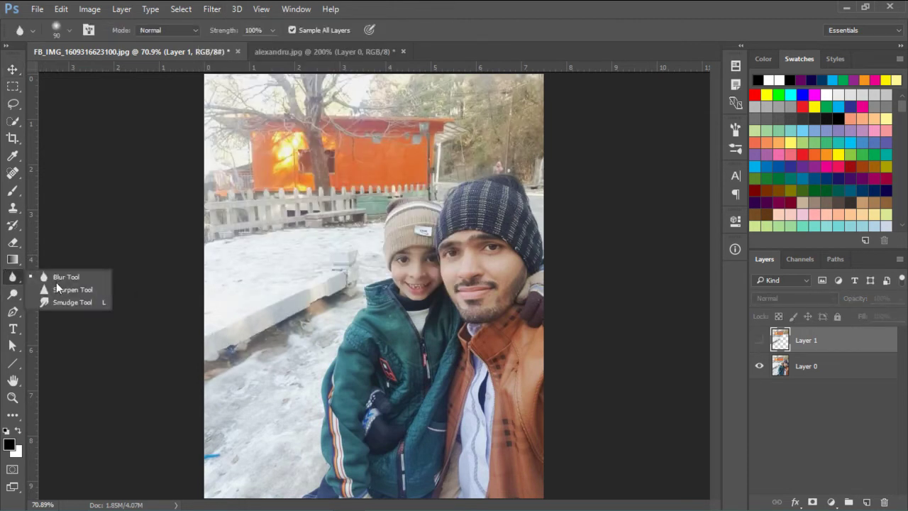
{"action": "left_click", "coordinate": [68, 291]}
{"action": "left_click", "coordinate": [68, 291]}
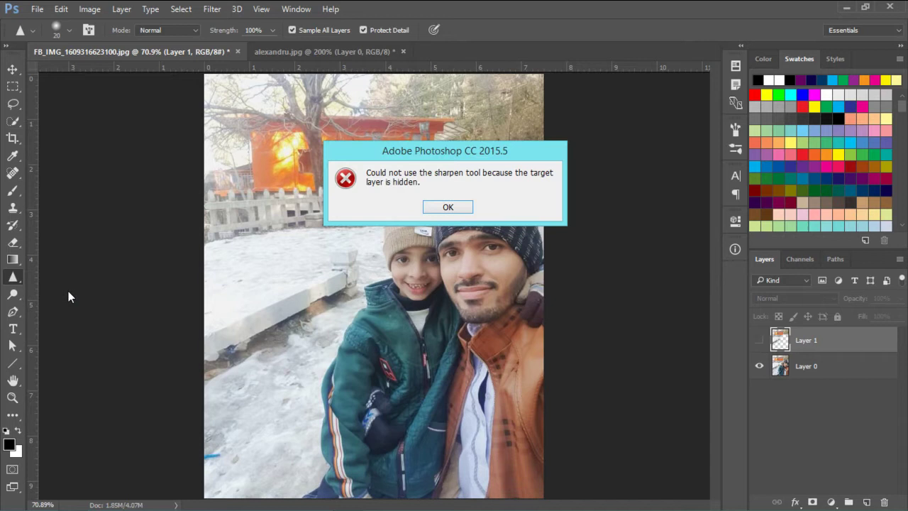
{"action": "left_click", "coordinate": [447, 207]}
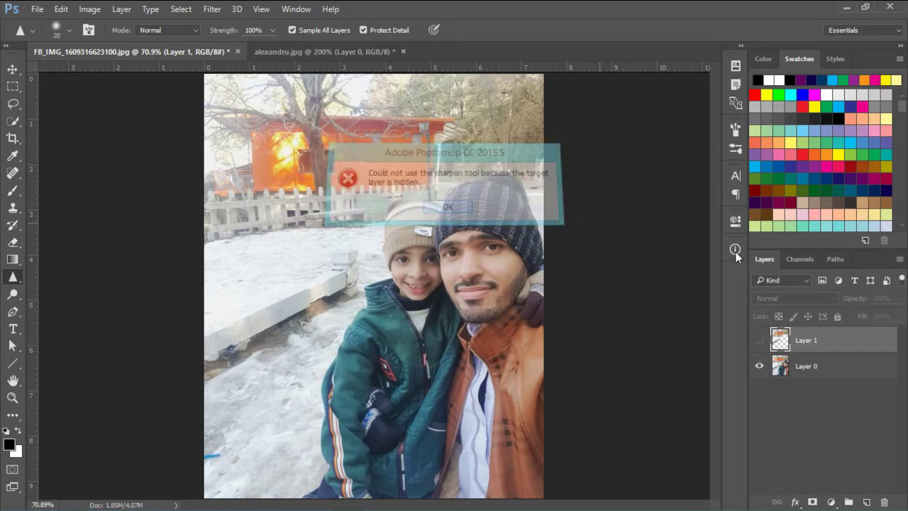
{"action": "left_click", "coordinate": [815, 369]}
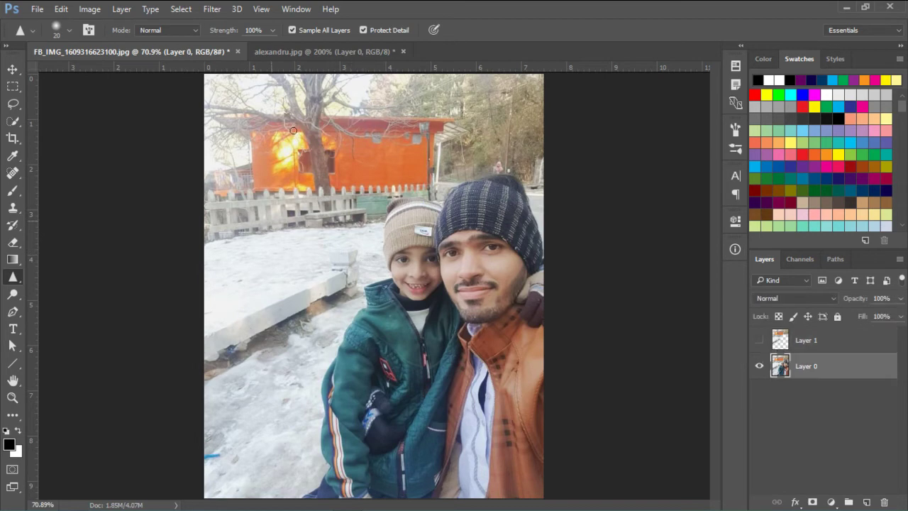
- Switch to the alexandru.jpg eyes photo and select the Sharpen tool there
{"action": "left_click", "coordinate": [324, 52]}
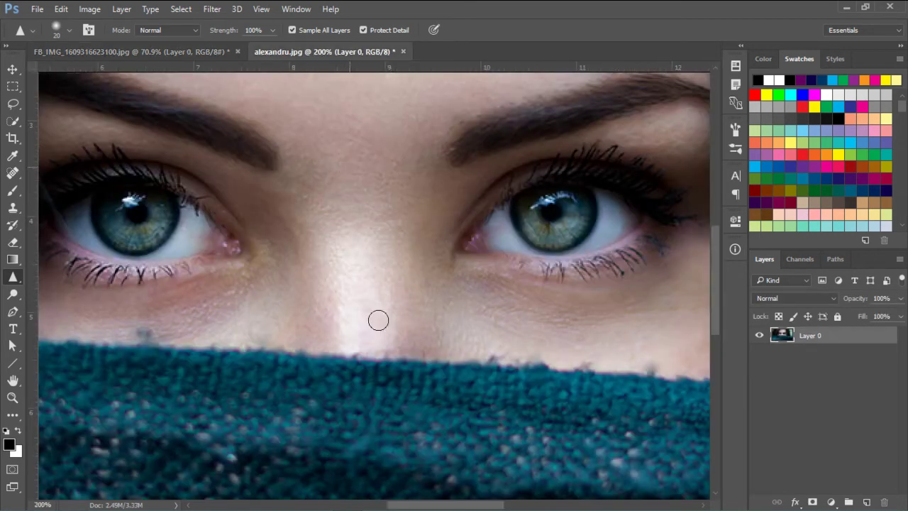
{"action": "mouse_move", "coordinate": [415, 508]}
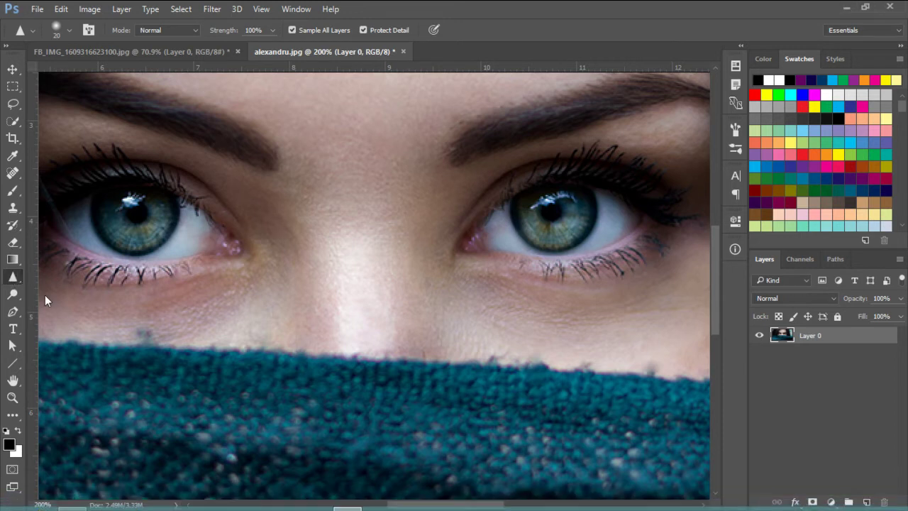
{"action": "left_click", "coordinate": [11, 278]}
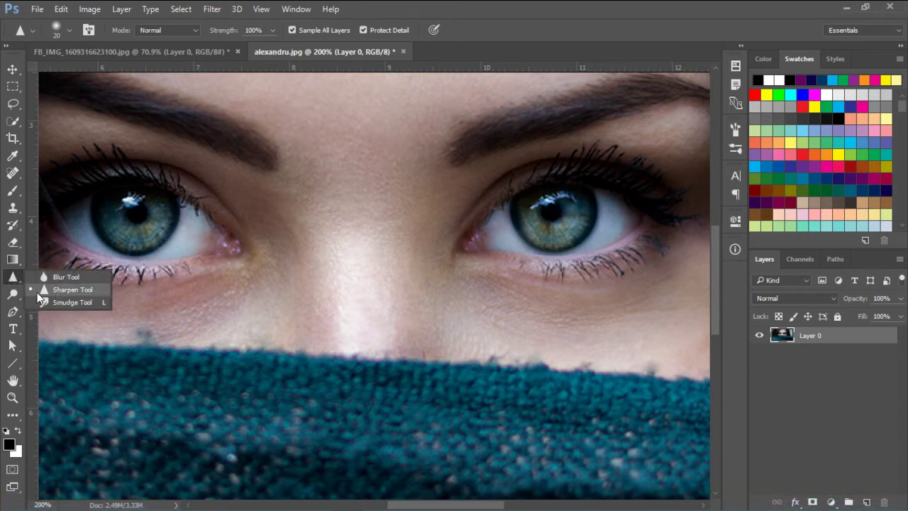
{"action": "left_click", "coordinate": [67, 289]}
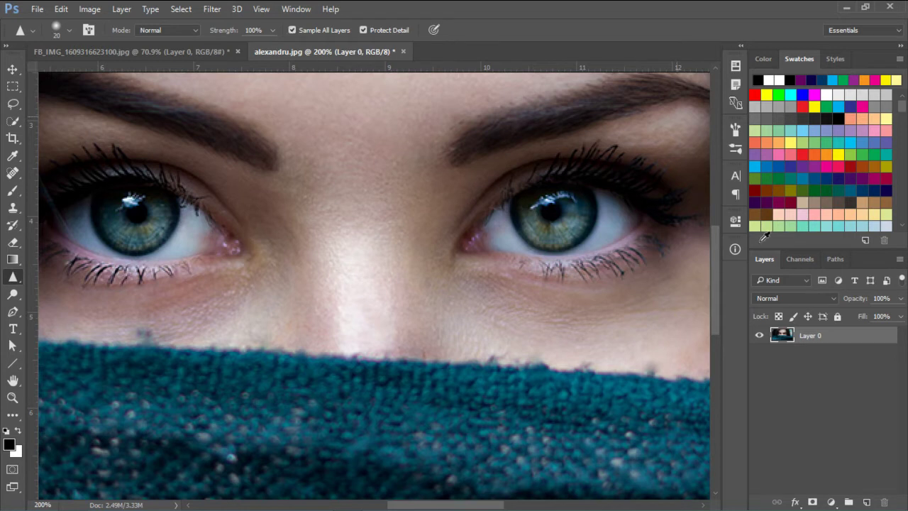
- Add an empty layer above alexandru.jpg and sharpen the left iris on it
{"action": "mouse_move", "coordinate": [468, 505]}
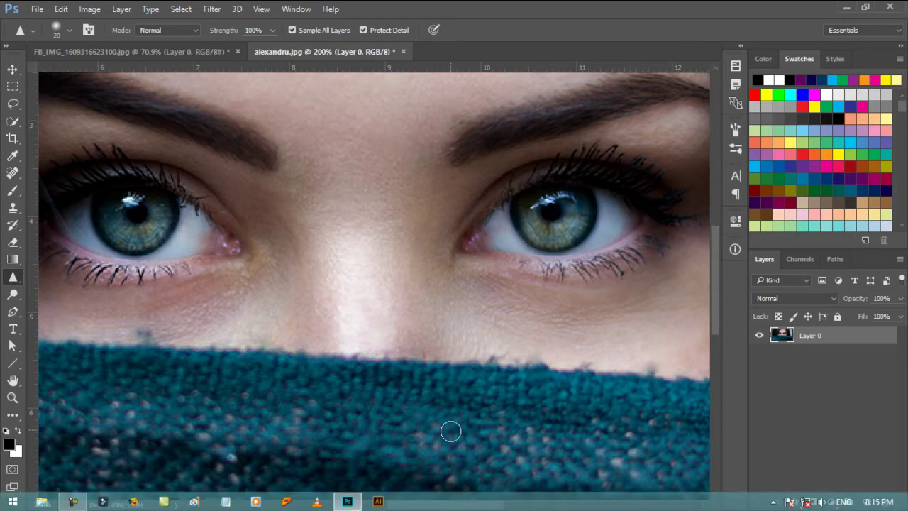
{"action": "left_click_drag", "start_coordinate": [463, 505], "coordinate": [439, 505]}
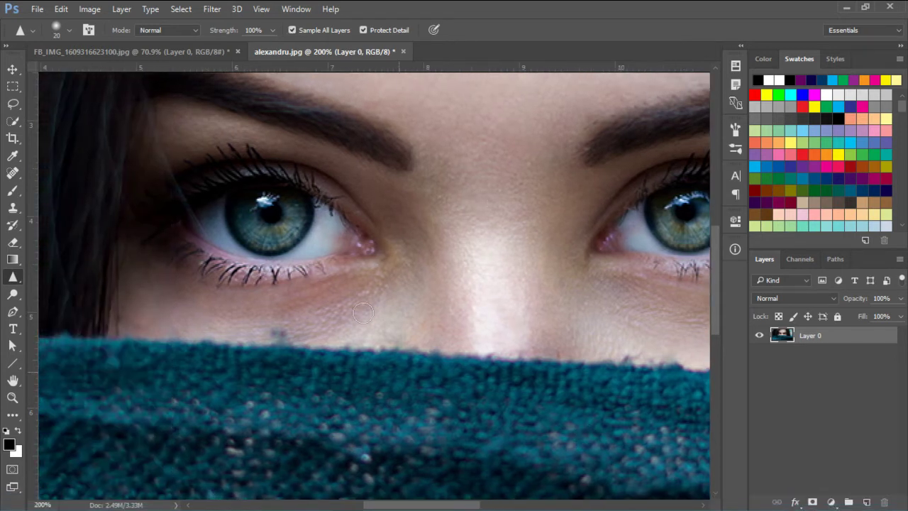
{"action": "left_click", "coordinate": [866, 502]}
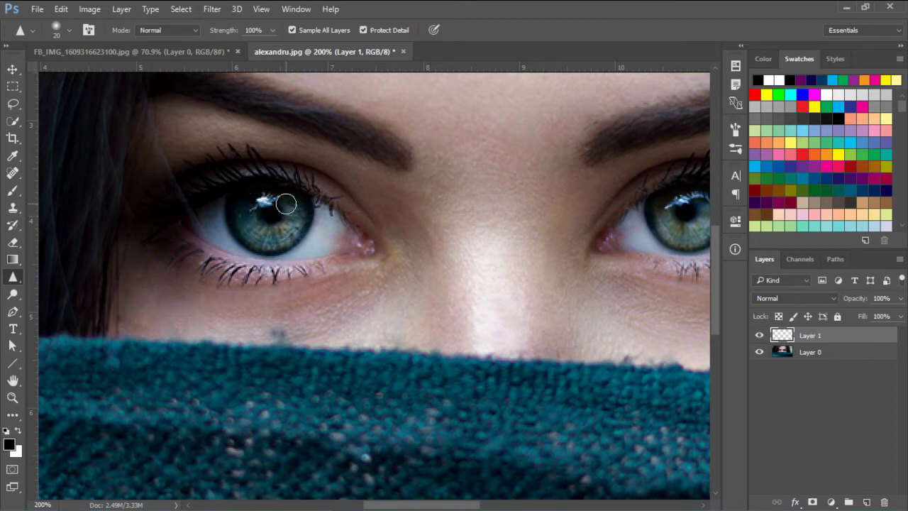
{"action": "mouse_move", "coordinate": [286, 203]}
{"action": "left_mouse_down"}
{"action": "mouse_move", "coordinate": [287, 235]}
{"action": "mouse_move", "coordinate": [263, 235]}
{"action": "mouse_move", "coordinate": [243, 222]}
{"action": "mouse_move", "coordinate": [241, 204]}
{"action": "mouse_move", "coordinate": [247, 226]}
{"action": "mouse_move", "coordinate": [262, 233]}
{"action": "mouse_move", "coordinate": [288, 228]}
{"action": "mouse_move", "coordinate": [286, 205]}
{"action": "mouse_move", "coordinate": [301, 208]}
{"action": "mouse_move", "coordinate": [284, 237]}
{"action": "mouse_move", "coordinate": [260, 237]}
{"action": "mouse_move", "coordinate": [241, 217]}
{"action": "left_mouse_up"}
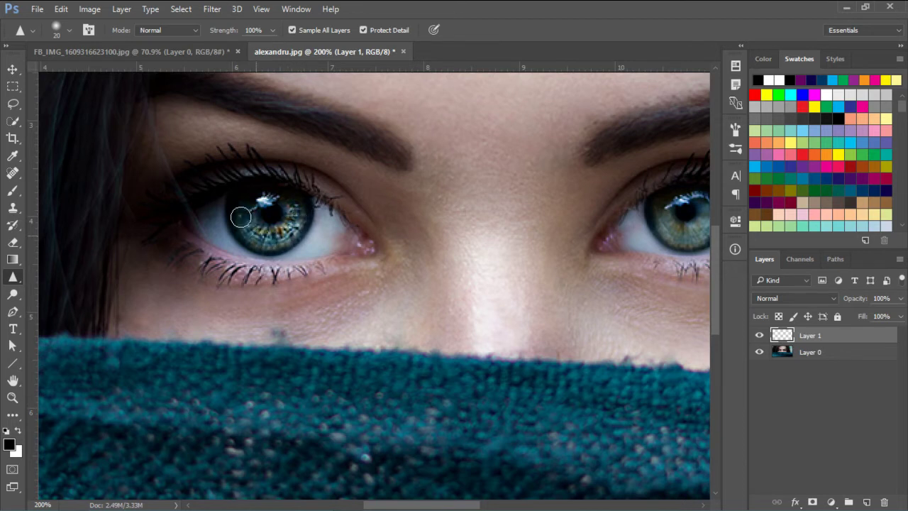
- Toggle Layer 1 on and off repeatedly to compare the sharpened iris
{"action": "left_click", "coordinate": [758, 337]}
{"action": "left_click", "coordinate": [759, 336]}
{"action": "left_click", "coordinate": [759, 338]}
{"action": "left_click", "coordinate": [759, 338]}
{"action": "left_click", "coordinate": [759, 338]}
{"action": "left_click", "coordinate": [759, 338]}
- Set Layer 1's opacity to 40% and toggle it to check the subtler sharpening
{"action": "left_click", "coordinate": [901, 298]}
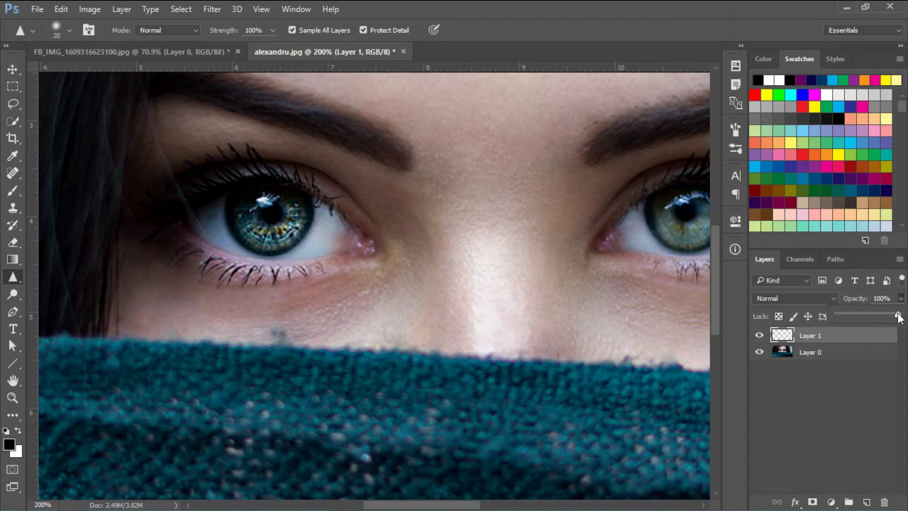
{"action": "left_click_drag", "start_coordinate": [898, 317], "coordinate": [862, 318]}
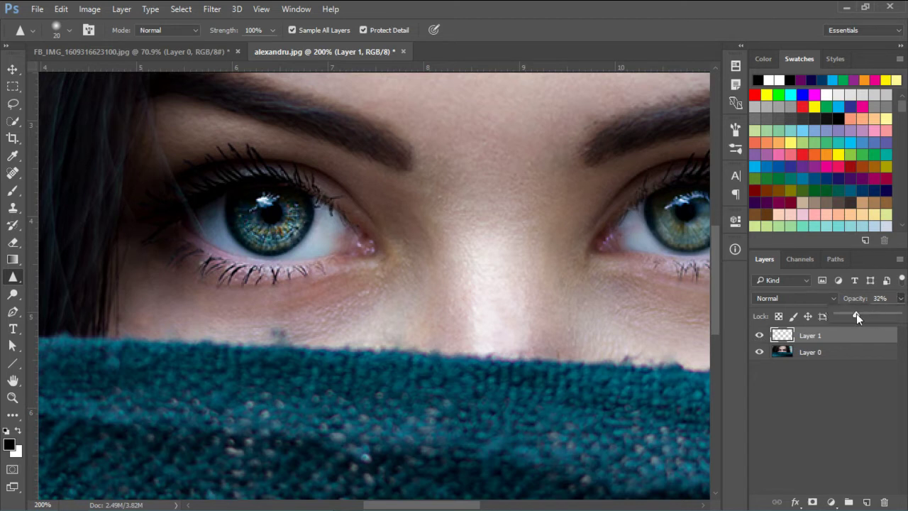
{"action": "left_click_drag", "start_coordinate": [856, 314], "coordinate": [861, 316]}
{"action": "left_click", "coordinate": [832, 346]}
{"action": "left_click", "coordinate": [759, 336]}
{"action": "left_click", "coordinate": [758, 336]}
{"action": "left_click", "coordinate": [208, 9]}
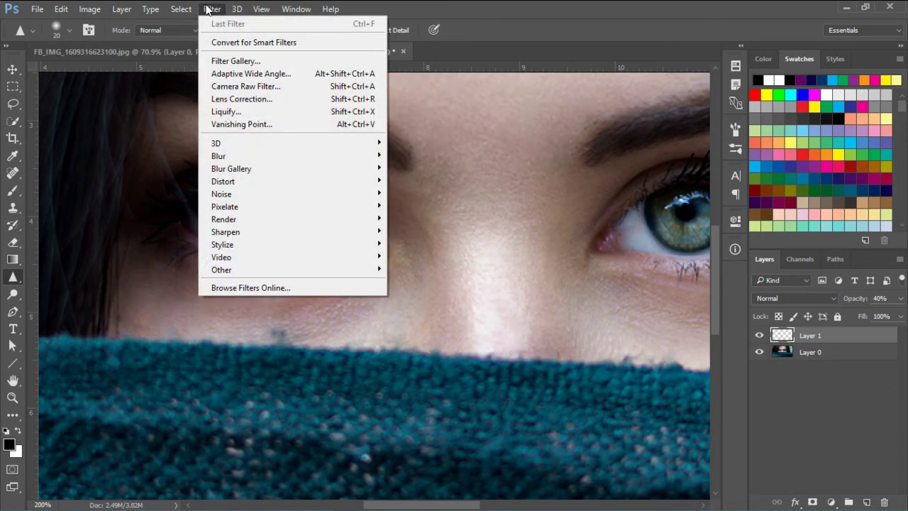
{"action": "left_click", "coordinate": [212, 9]}
{"action": "left_click", "coordinate": [236, 9]}
{"action": "mouse_move", "coordinate": [212, 9]}
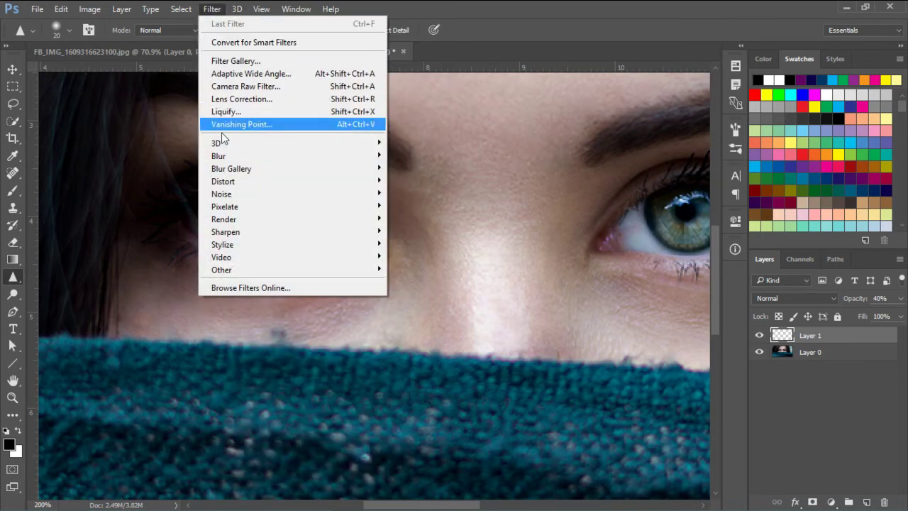
{"action": "mouse_move", "coordinate": [237, 232]}
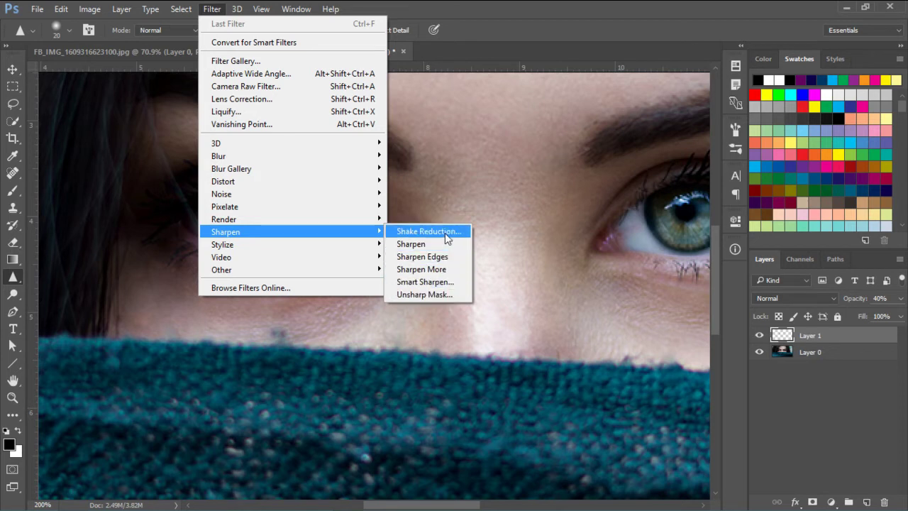
{"action": "key", "text": "Escape"}
{"action": "key", "text": "Escape"}
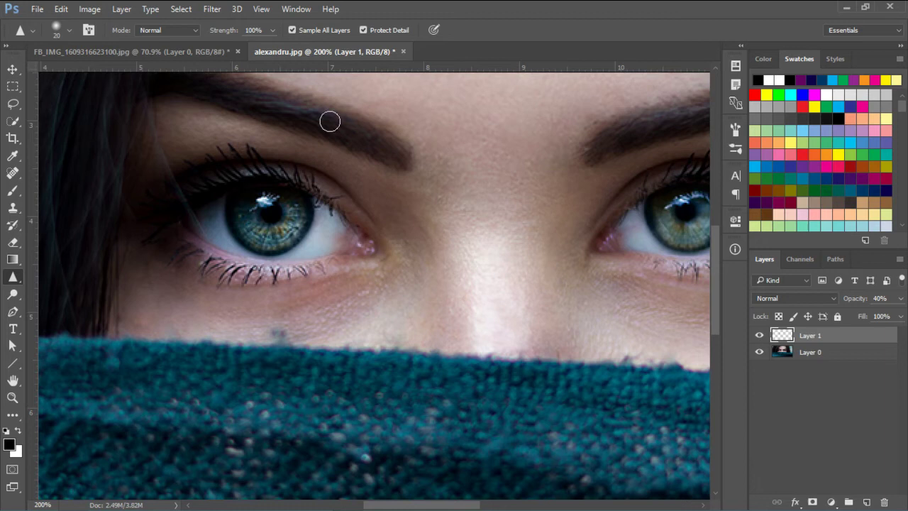
- Pick the Smudge tool, enable Sample All Layers, and switch to FB_IMG_1609316623100.jpg
{"action": "right_click", "coordinate": [16, 281]}
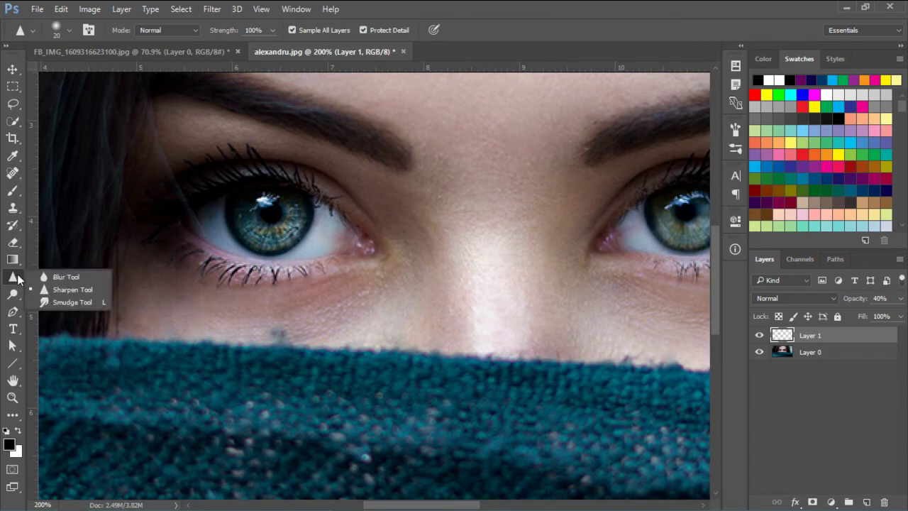
{"action": "left_click", "coordinate": [69, 303]}
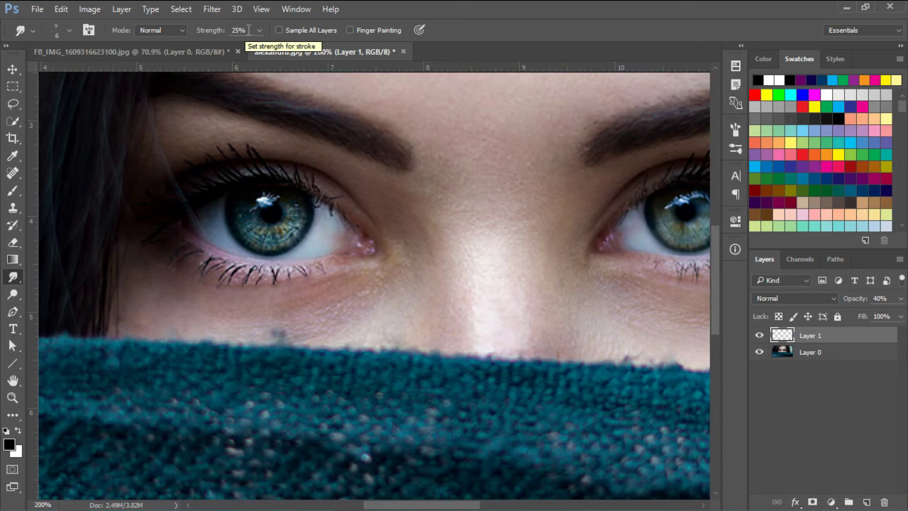
{"action": "left_click", "coordinate": [329, 32]}
{"action": "key", "text": "ctrl+Tab"}
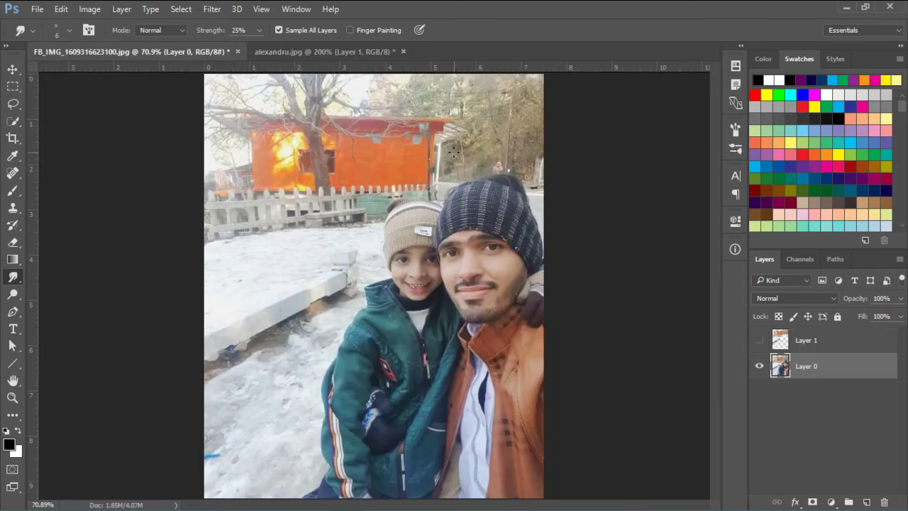
- Zoom in to 300% on the man's face with the Zoom tool
{"action": "left_click", "coordinate": [13, 397]}
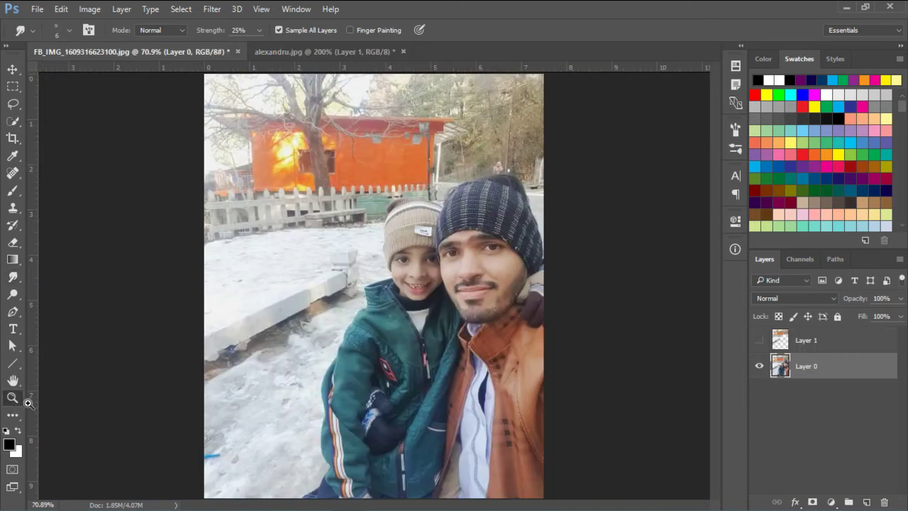
{"action": "left_click", "coordinate": [517, 247]}
{"action": "left_click", "coordinate": [568, 259]}
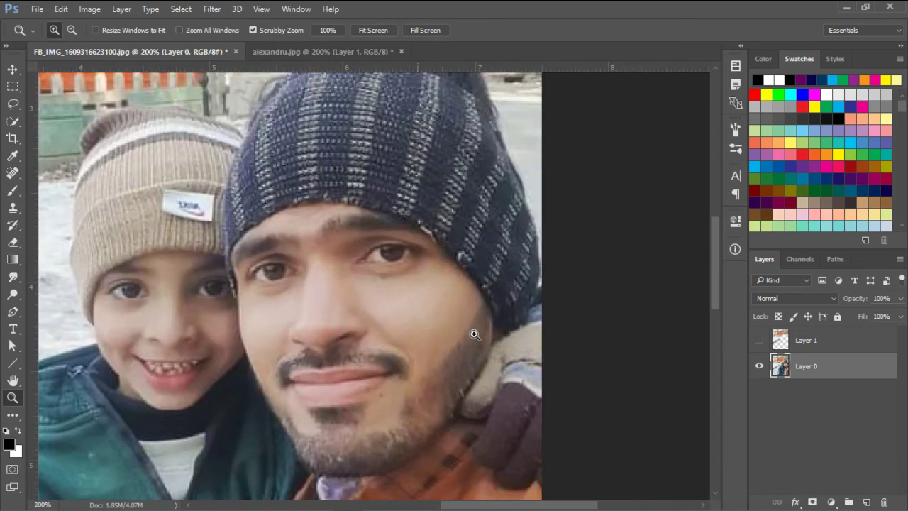
{"action": "left_click", "coordinate": [472, 330]}
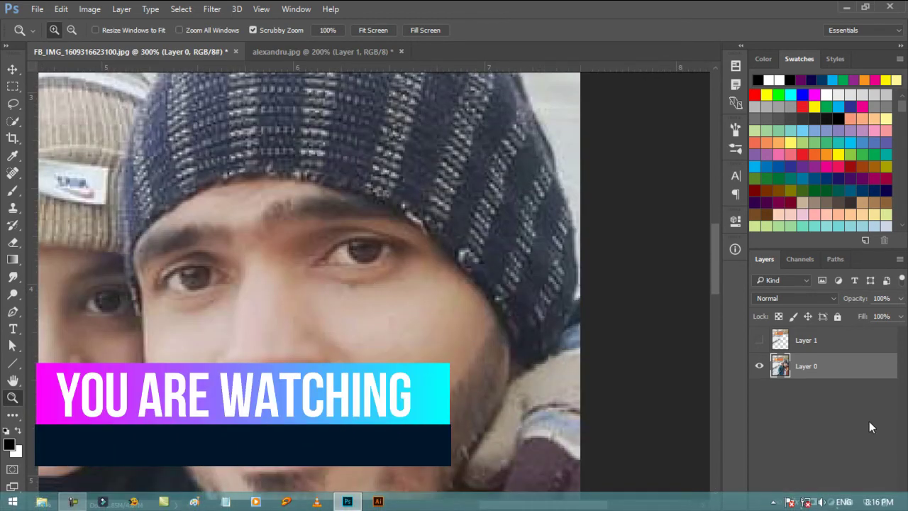
- Add an empty Layer 2 to the selfie and select a smaller Smudge brush
{"action": "left_click", "coordinate": [866, 501]}
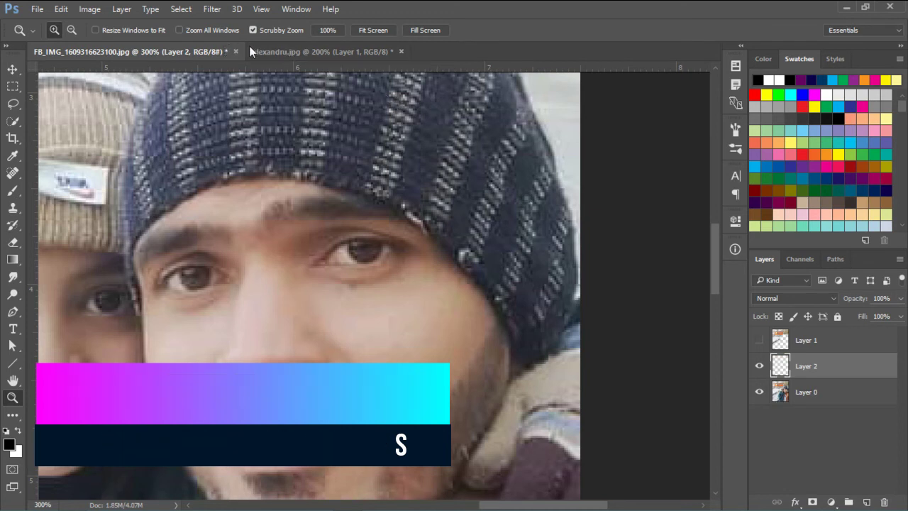
{"action": "left_click", "coordinate": [12, 278]}
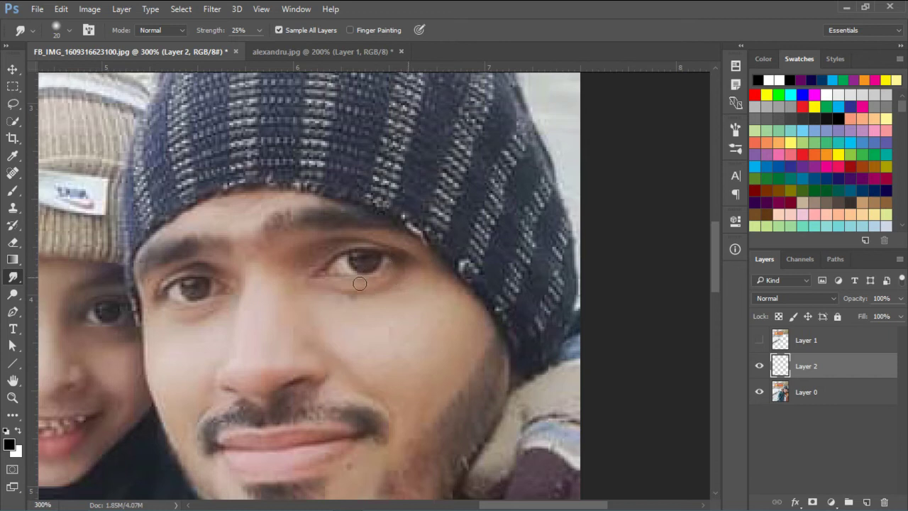
{"action": "key", "text": "bracketleft"}
{"action": "key", "text": "bracketleft"}
{"action": "key", "text": "bracketleft"}
{"action": "key", "text": "bracketleft"}
{"action": "key", "text": "bracketleft"}
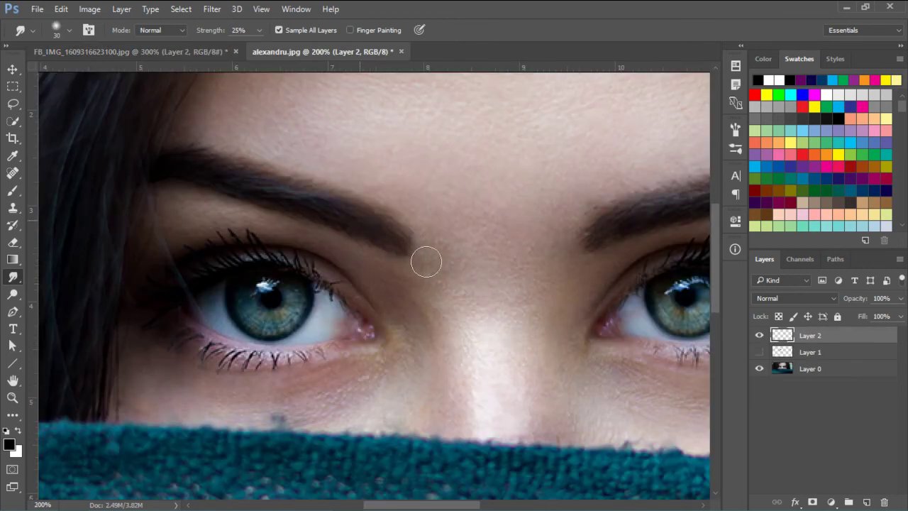
- Smudge along the left eyebrow, then adjust the smudge brush to a slightly smaller size
{"action": "mouse_move", "coordinate": [346, 202]}
{"action": "left_mouse_down"}
{"action": "mouse_move", "coordinate": [242, 182]}
{"action": "mouse_move", "coordinate": [387, 236]}
{"action": "mouse_move", "coordinate": [399, 247]}
{"action": "mouse_move", "coordinate": [405, 318]}
{"action": "mouse_move", "coordinate": [368, 228]}
{"action": "mouse_move", "coordinate": [399, 242]}
{"action": "mouse_move", "coordinate": [415, 267]}
{"action": "left_mouse_up"}
{"action": "key", "text": "bracketleft"}
{"action": "key", "text": "bracketleft"}
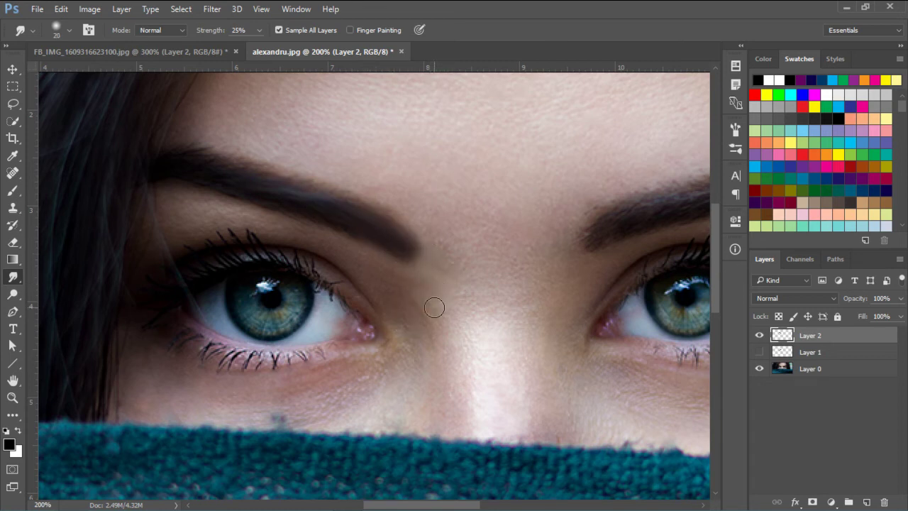
{"action": "scroll", "coordinate": [434, 308], "scroll_direction": "down", "scroll_amount": 1}
{"action": "key", "text": "bracketleft"}
{"action": "scroll", "coordinate": [360, 175], "scroll_direction": "up", "scroll_amount": 1}
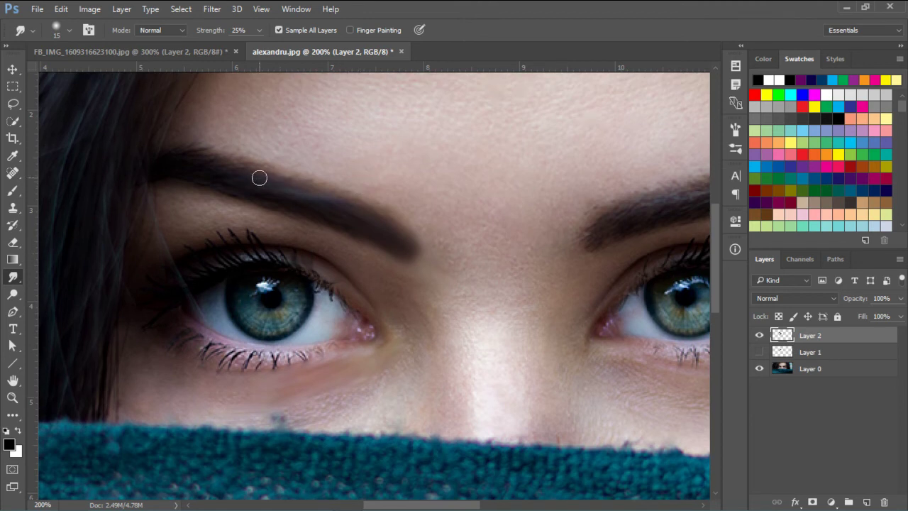
{"action": "key", "text": "bracketright"}
- Set smudge Strength to 100%, enlarge the brush to 40, and smudge along the right eyebrow
{"action": "left_click", "coordinate": [260, 30]}
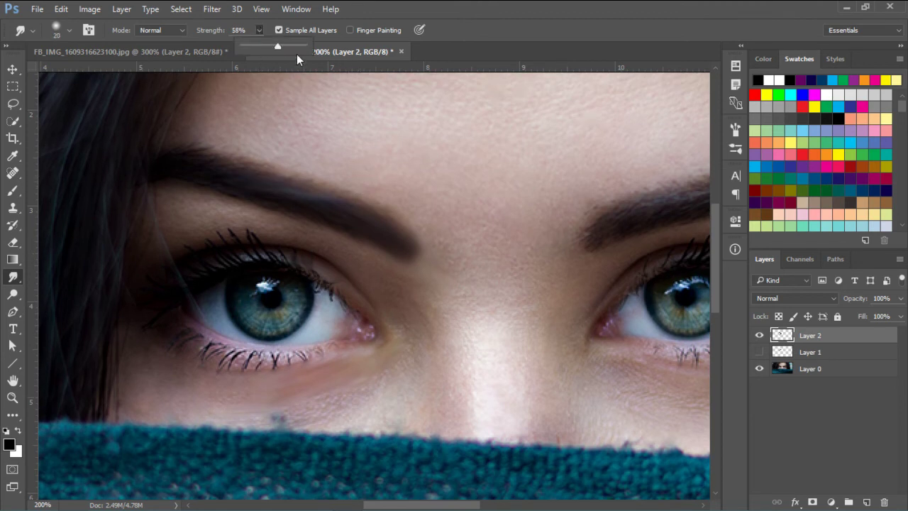
{"action": "left_click_drag", "start_coordinate": [296, 54], "coordinate": [339, 56]}
{"action": "key", "text": "bracketright"}
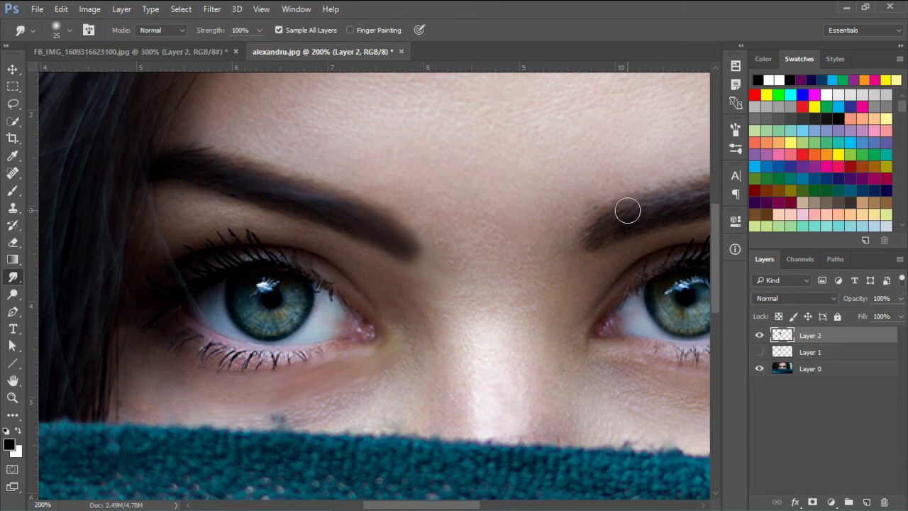
{"action": "key", "text": "bracketright"}
{"action": "key", "text": "bracketright"}
{"action": "key", "text": "bracketright"}
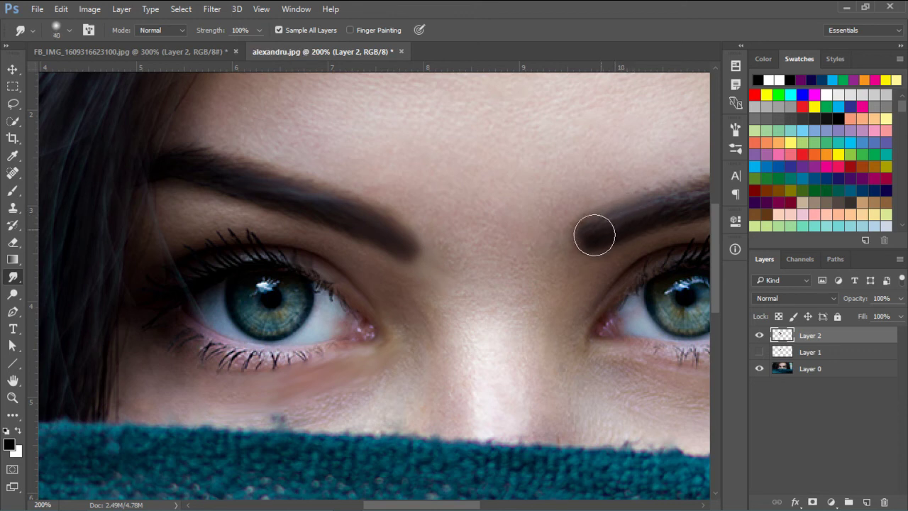
{"action": "left_click_drag", "start_coordinate": [654, 207], "coordinate": [691, 203]}
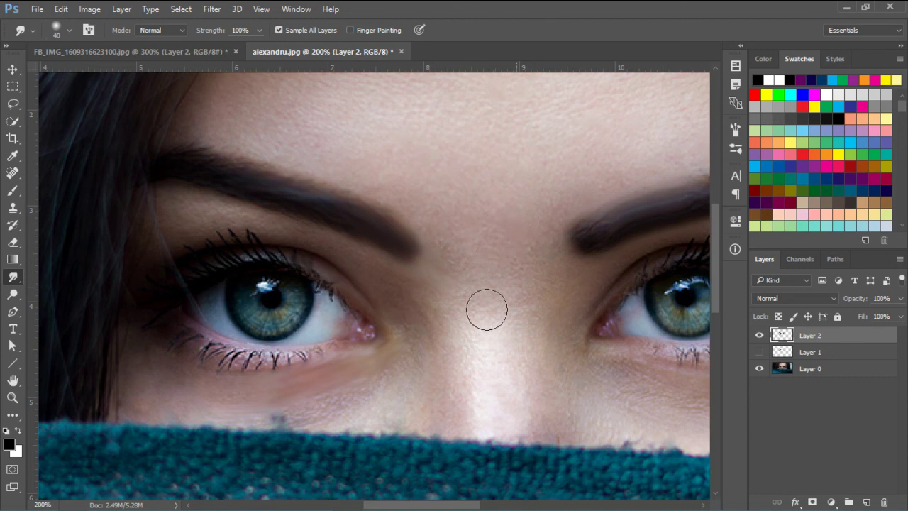
- Bring up the Smudge tool's flyout to choose the Blur Tool instead
{"action": "right_click", "coordinate": [12, 280]}
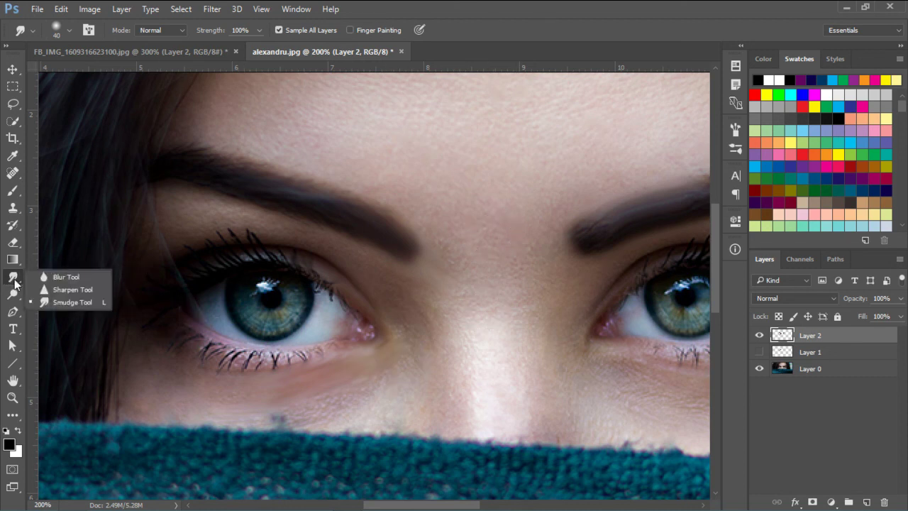